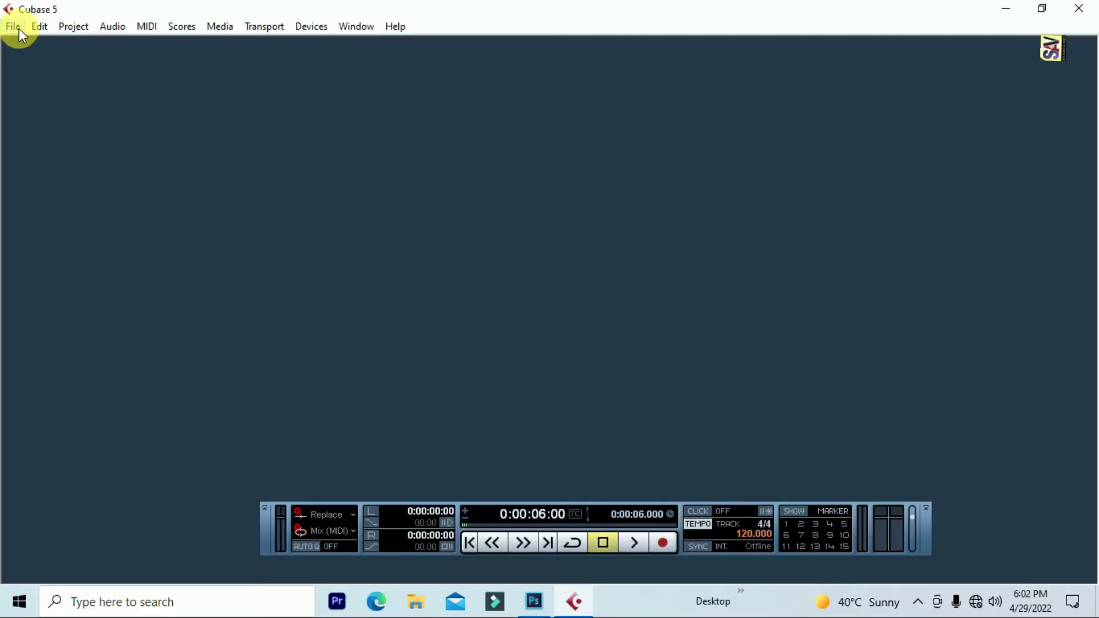
- Start an OMF import of "1 man mor matage.omf" from the new track folder, accepting the proposed project folder
left_click(19, 29)
mouse_move(97, 291)
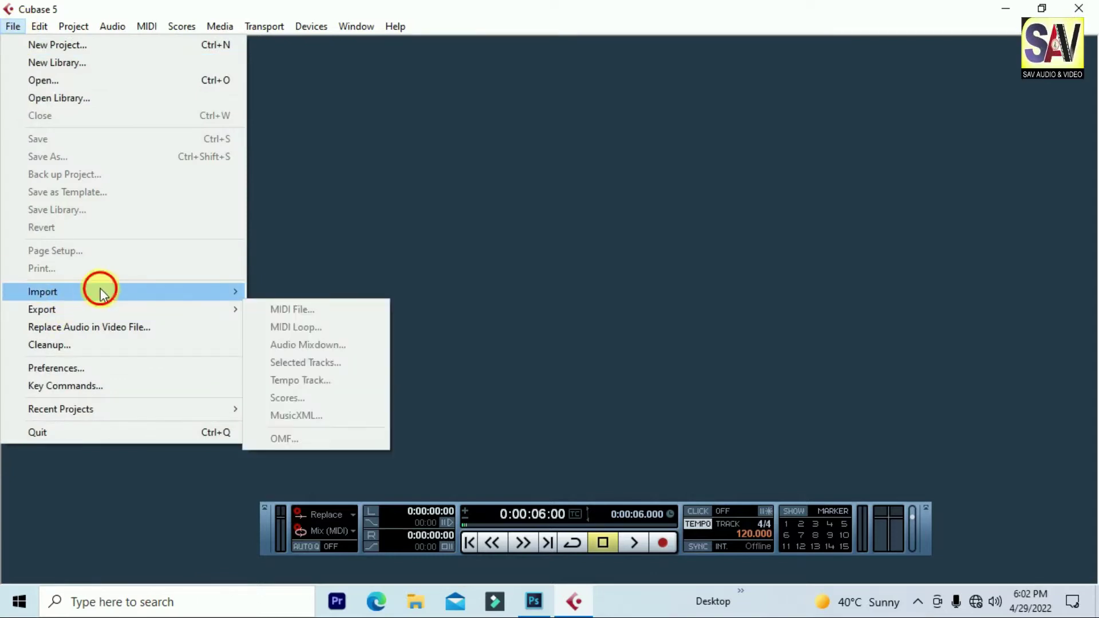
left_click(315, 437)
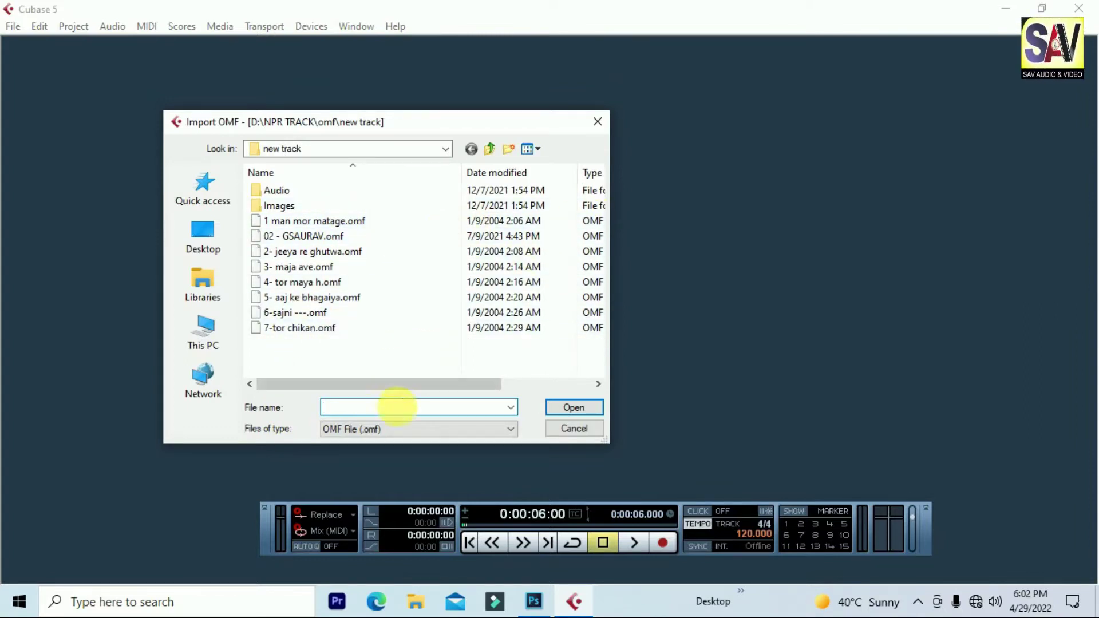
left_click_drag(365, 387, 568, 380)
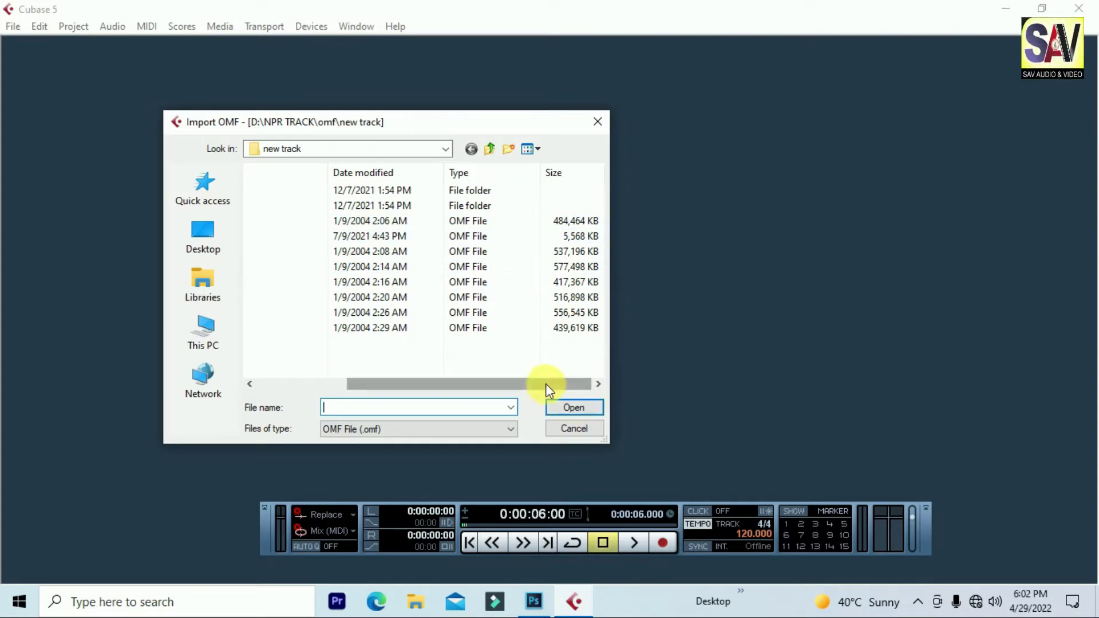
left_click_drag(545, 384, 302, 387)
left_click(317, 223)
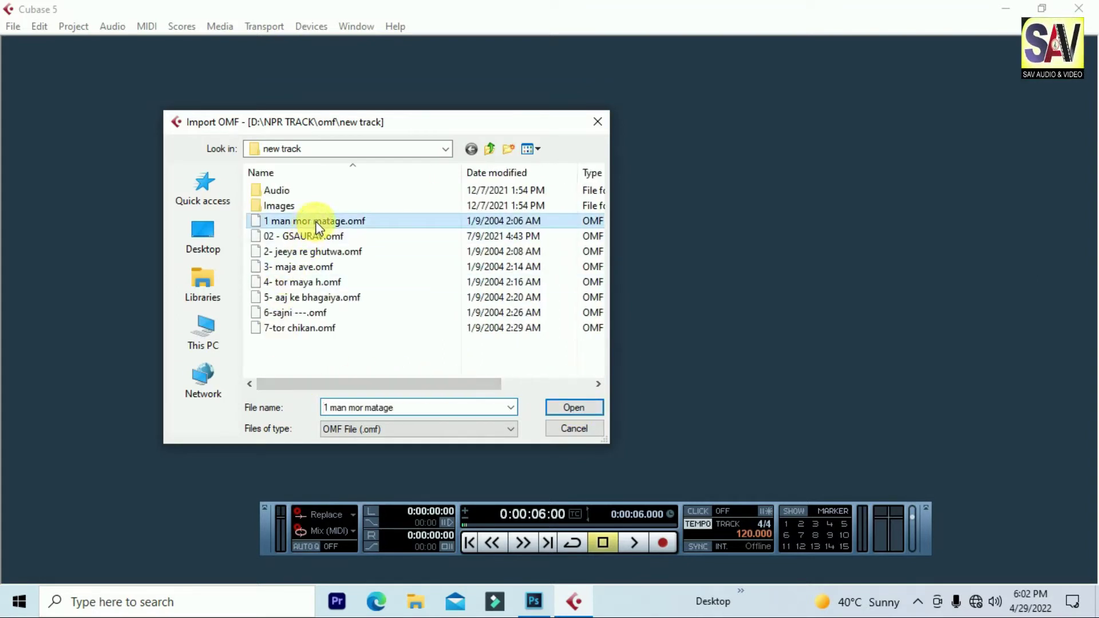
left_click(585, 411)
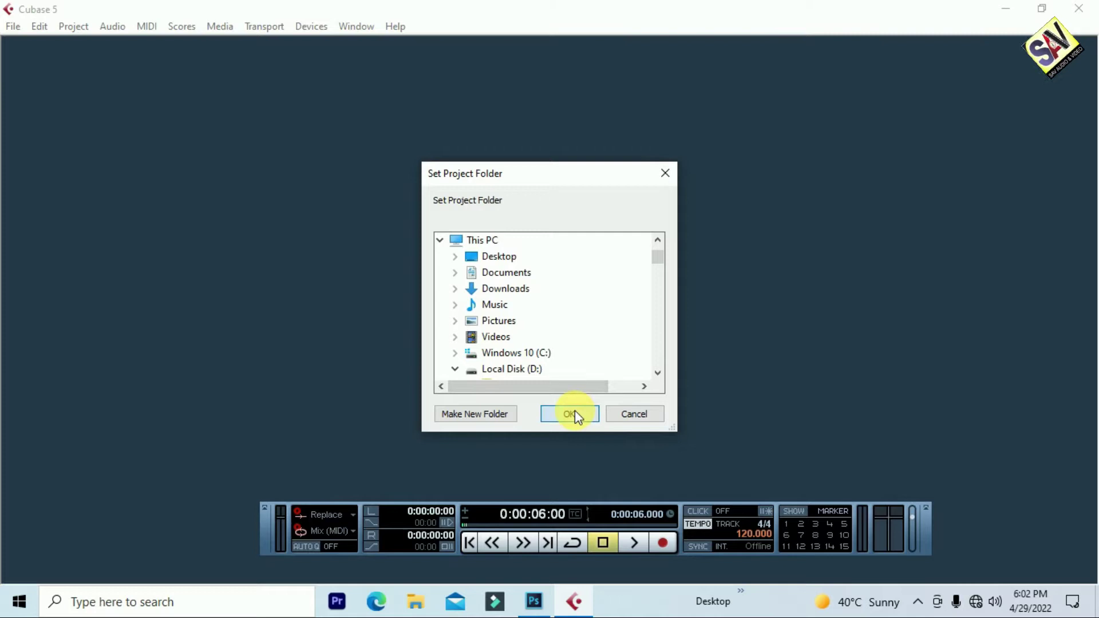
left_click(575, 411)
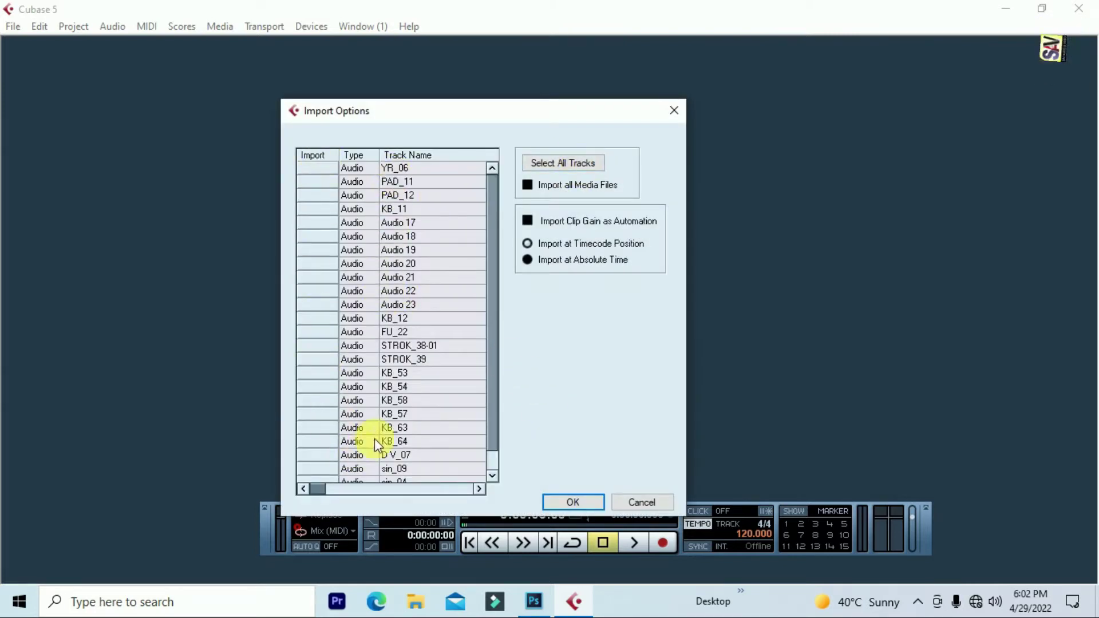
- Import all tracks listed in the OMF file, keeping the import at timecode position
scroll(452, 411, "down", 1)
scroll(404, 335, "up", 1)
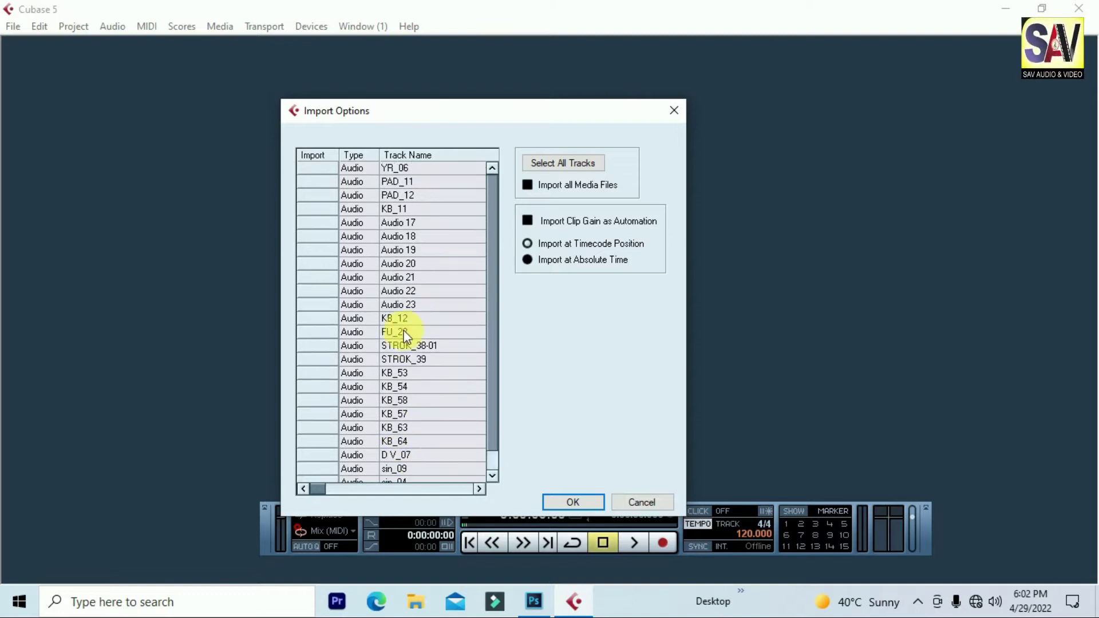
left_click(558, 166)
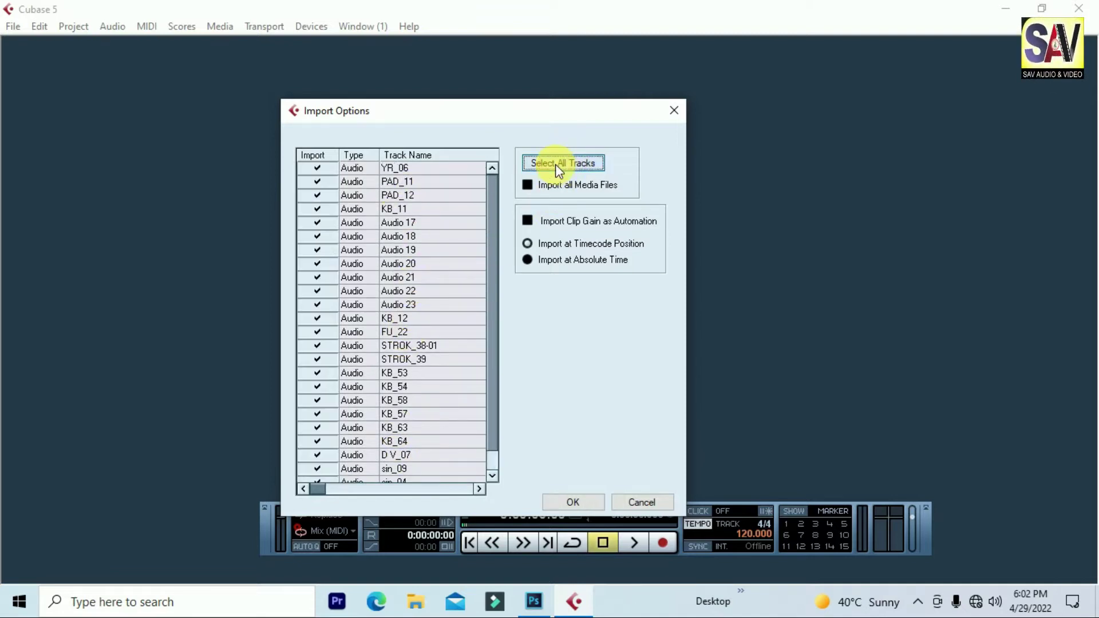
left_click(564, 502)
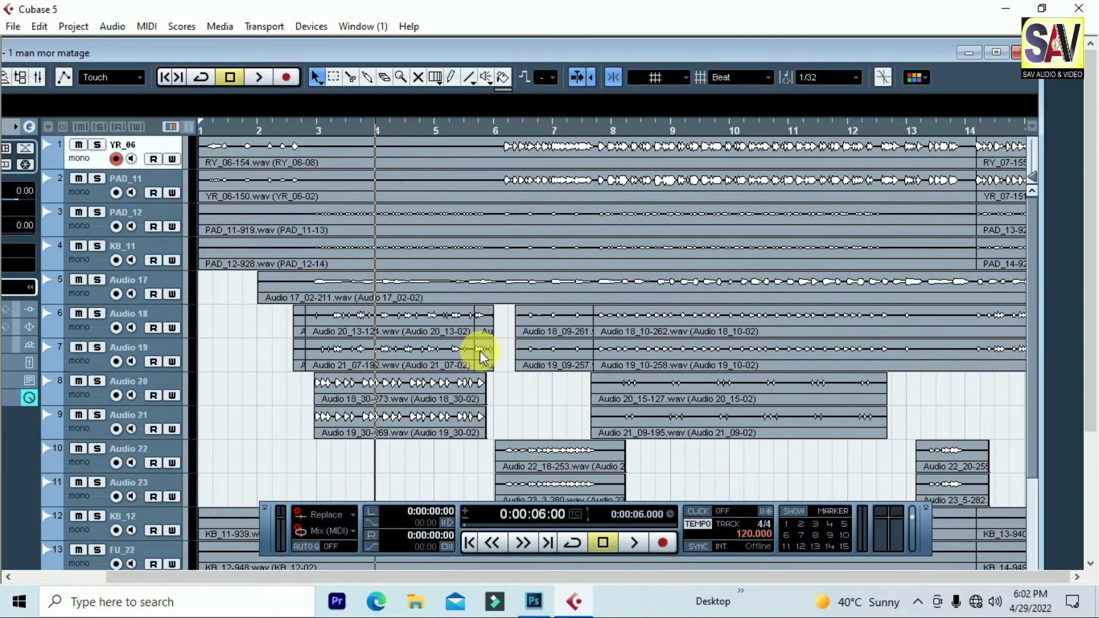
key("g")
key("g")
key("g")
key("g")
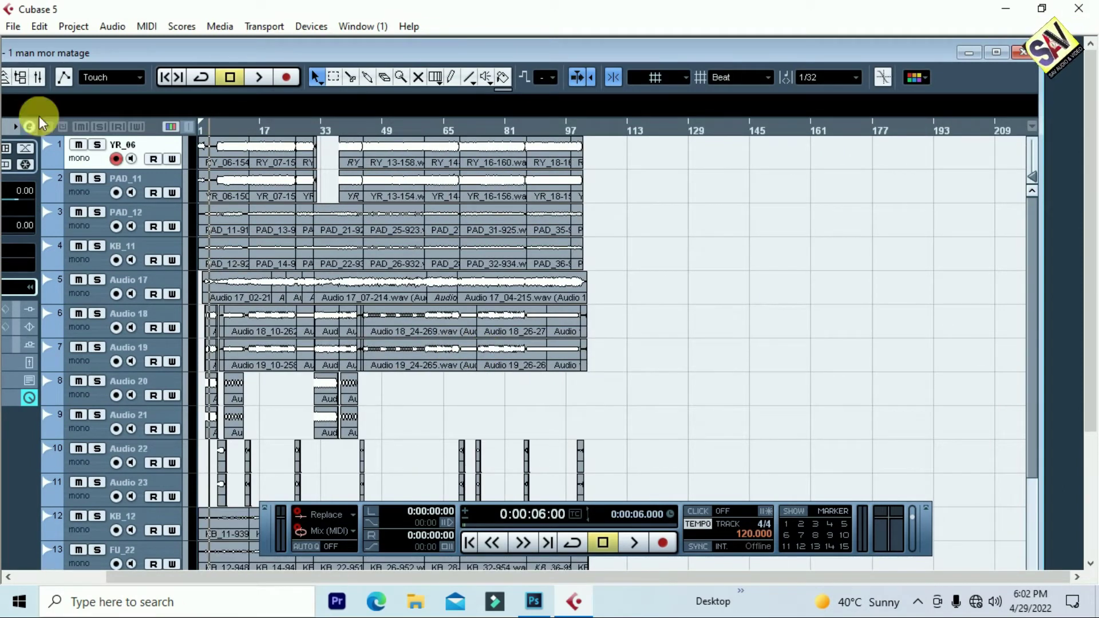
left_click(16, 28)
left_click(34, 80)
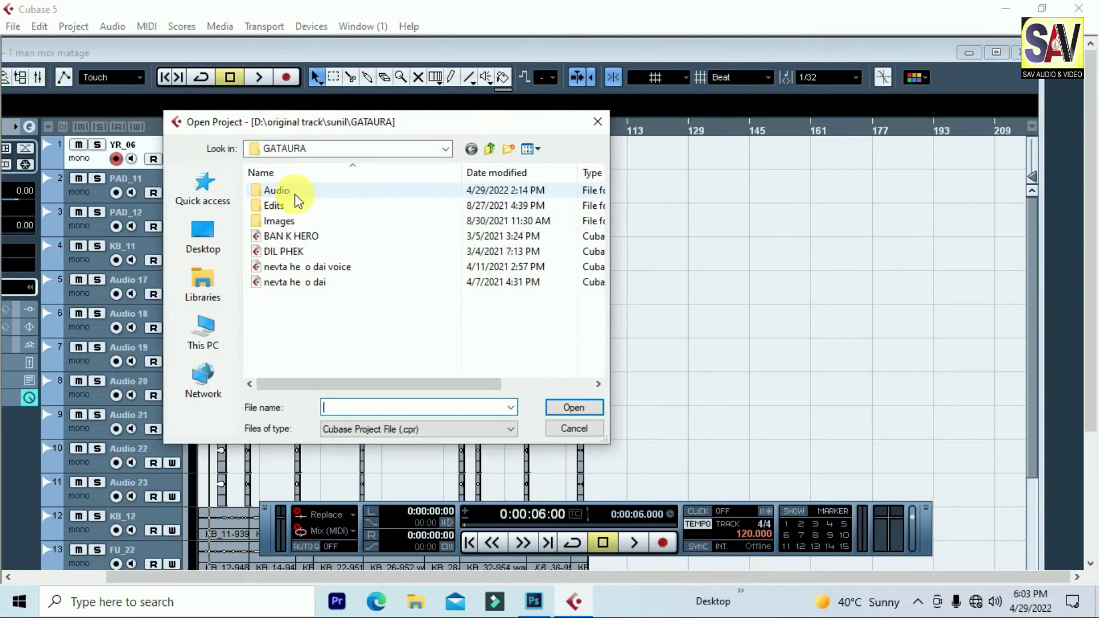
left_click(571, 438)
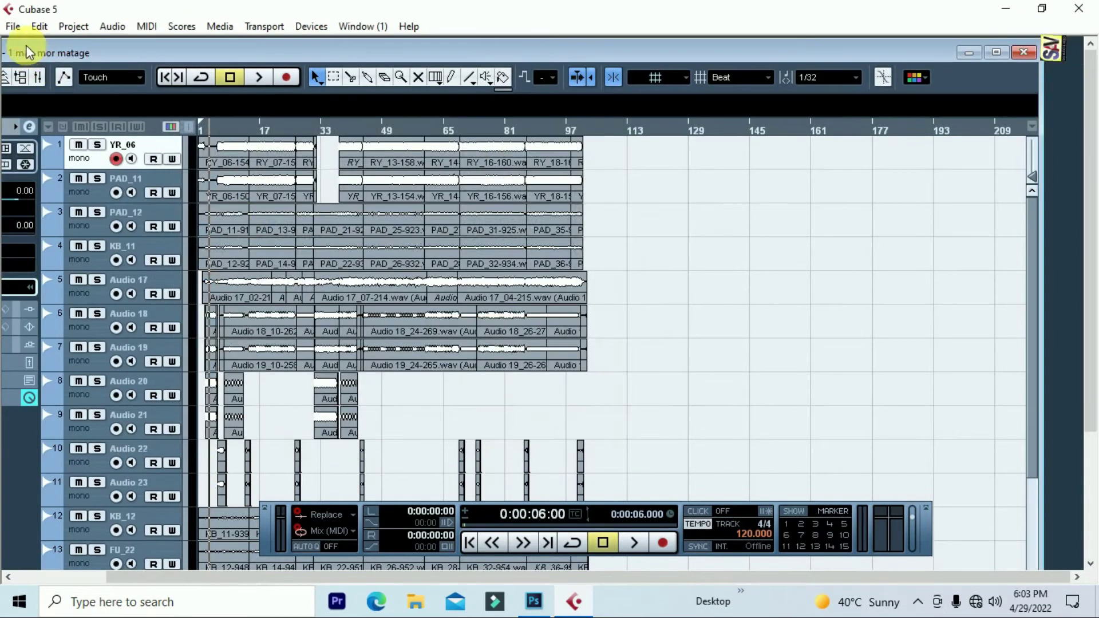
- Check the file size of "1 man mor matage.omf" in its properties from the OMF import dialog
left_click(14, 26)
mouse_move(73, 293)
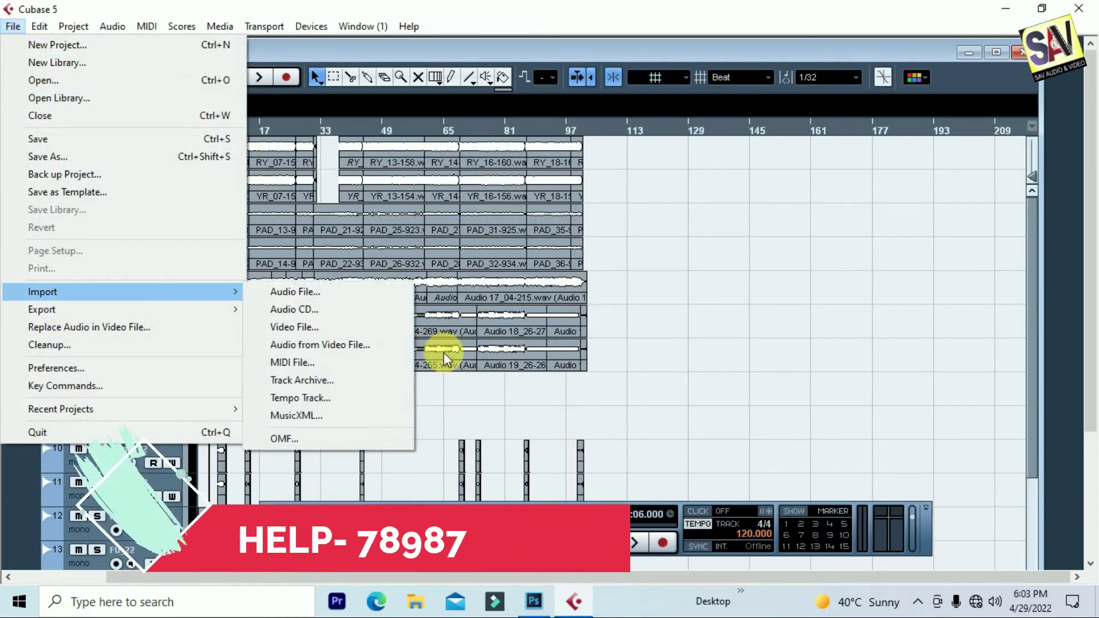
left_click(344, 438)
left_click(366, 224)
right_click(367, 225)
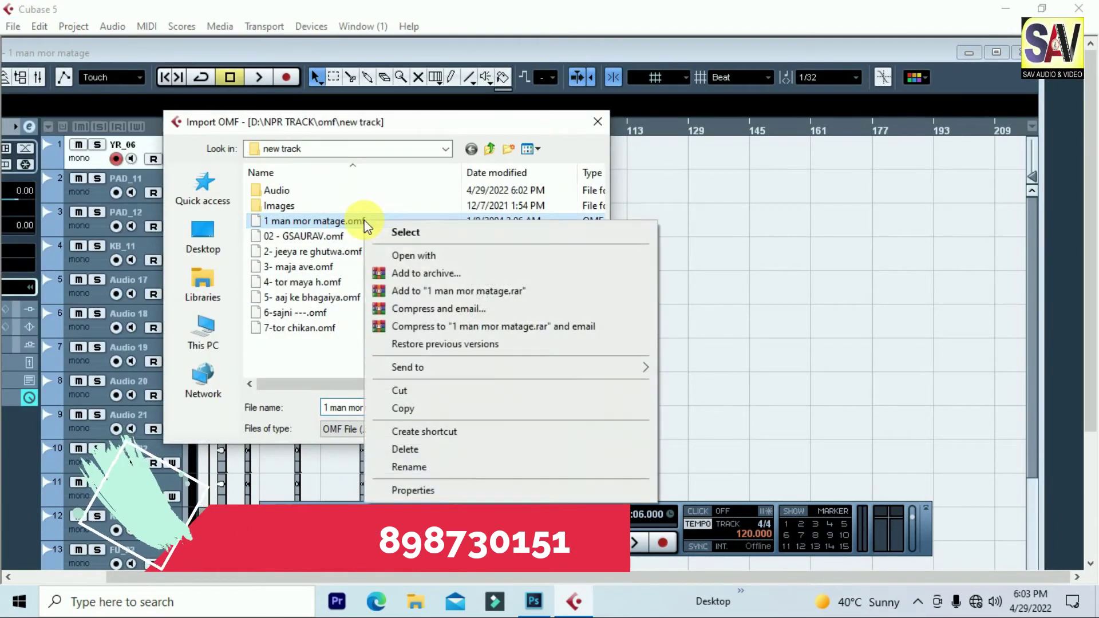
left_click(417, 489)
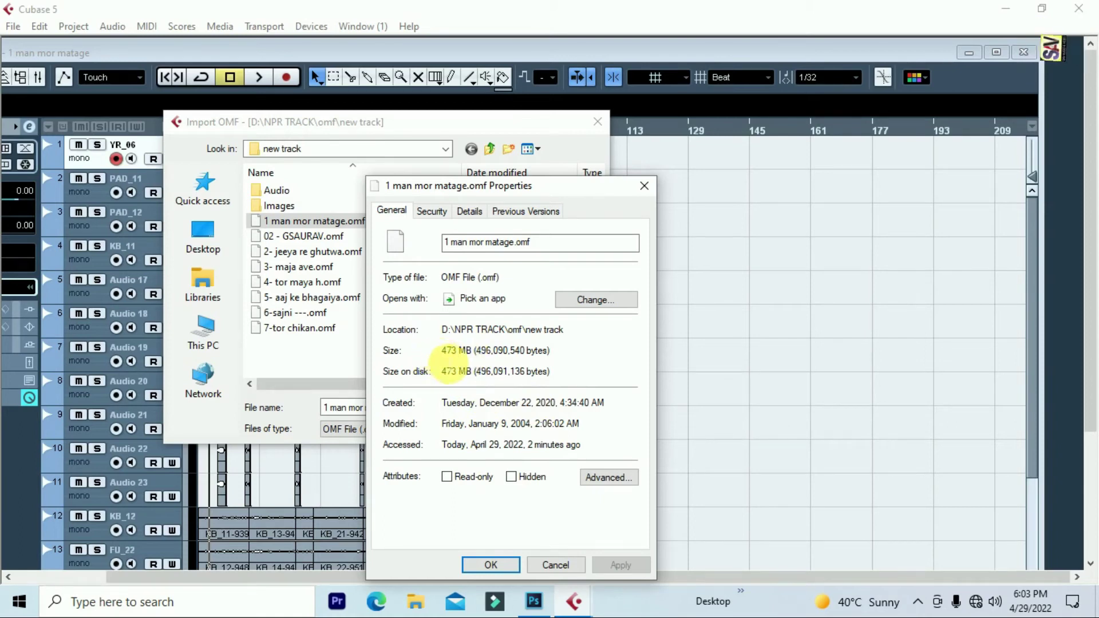
left_click_drag(550, 350, 510, 351)
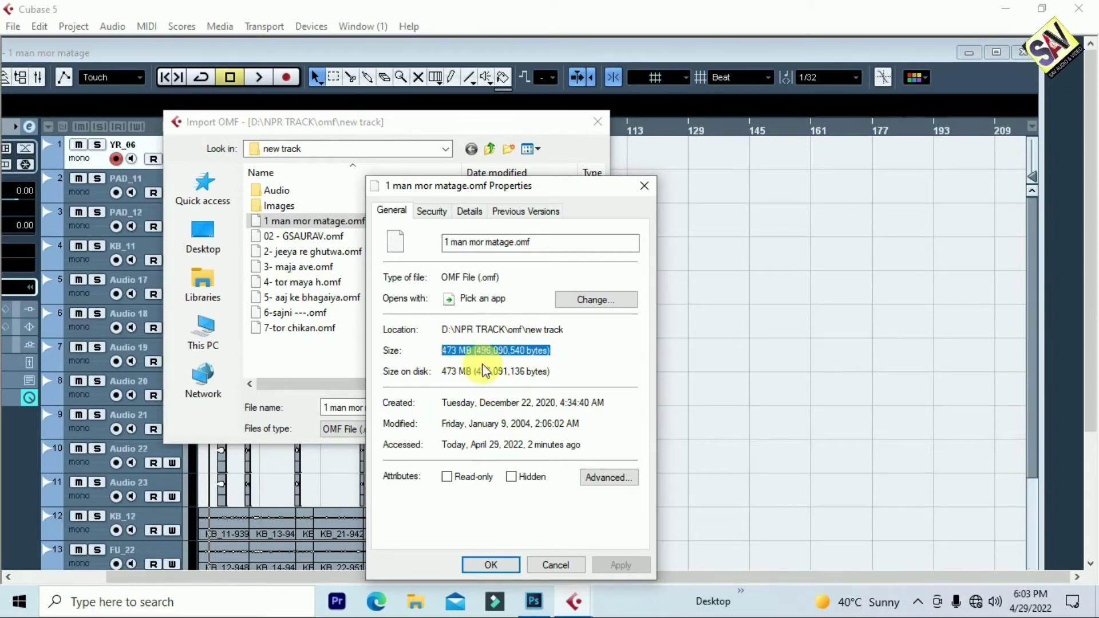
left_click(555, 564)
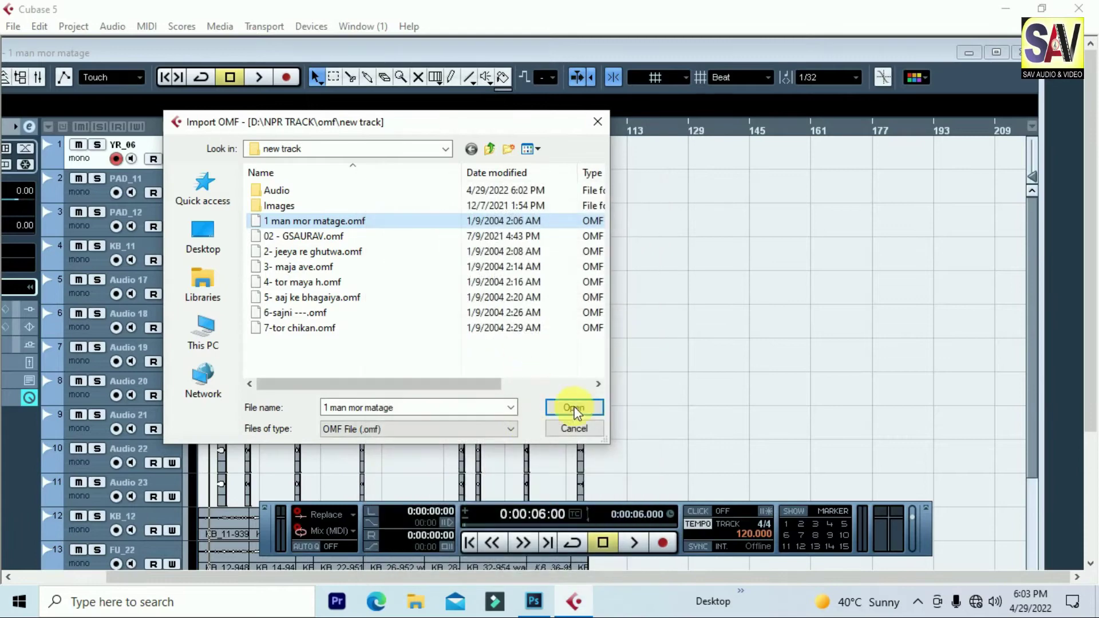
left_click(571, 408)
- Move the playhead to 0:00:09:00 and maximize the project window
left_click_drag(215, 137, 290, 109)
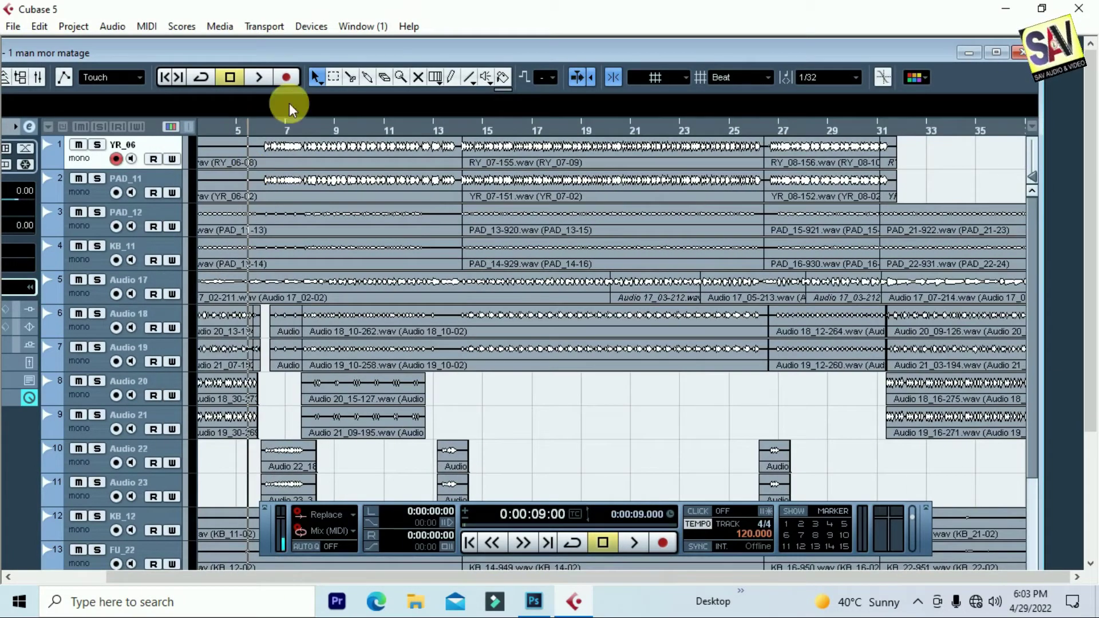
double_click(282, 52)
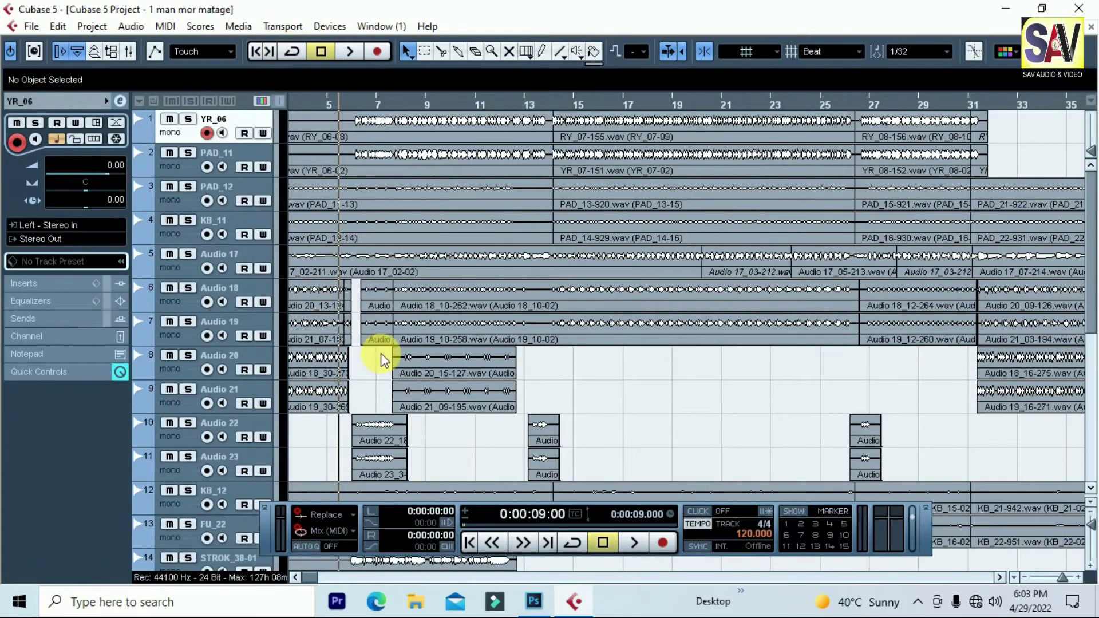
key("g")
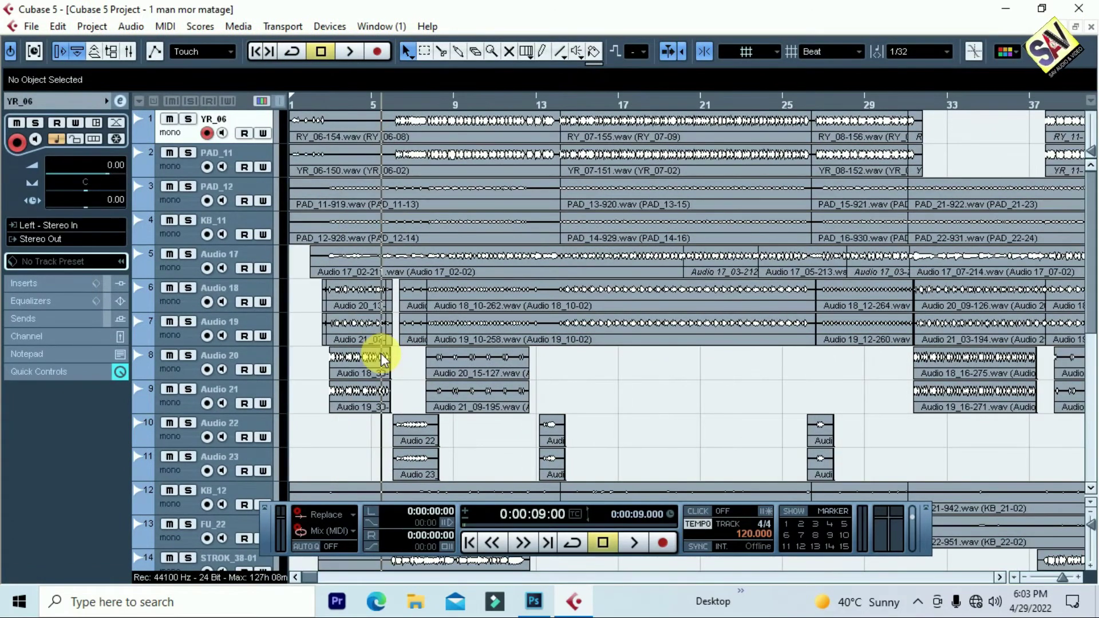
key("g")
key("g")
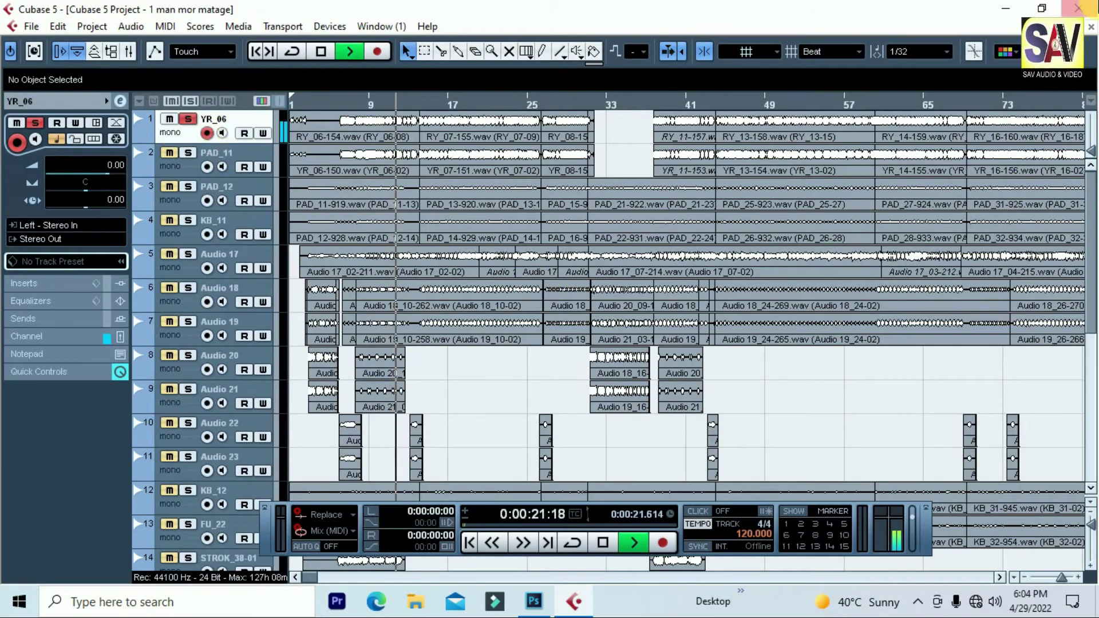
- Listen to the soloed YR_06 track, continuing playback from 0:01:34:00
key("space")
key("space")
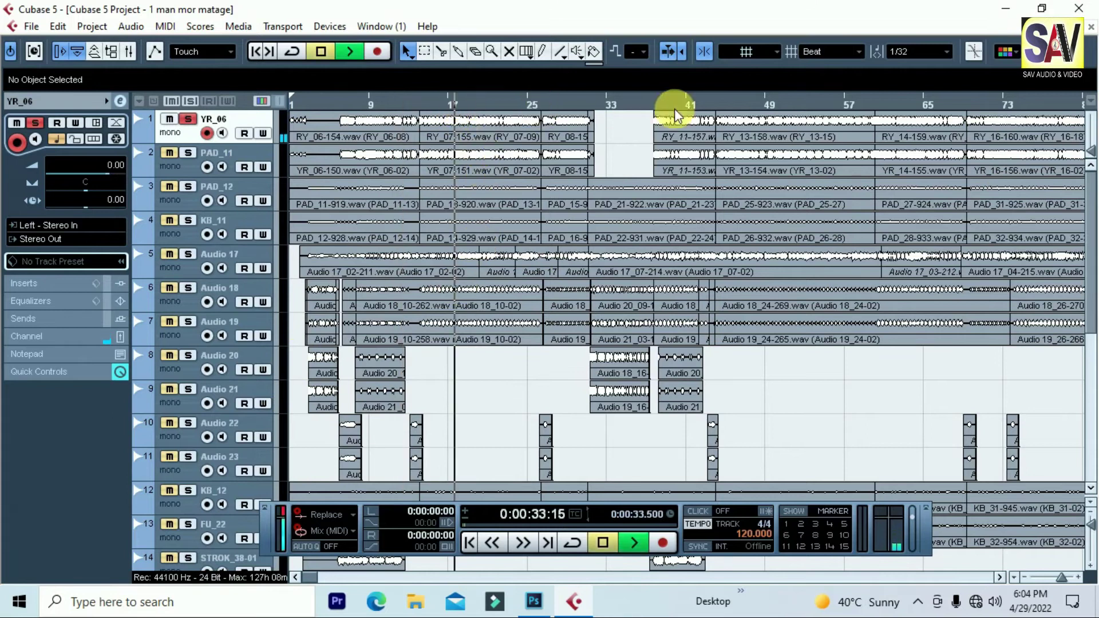
left_click(754, 104)
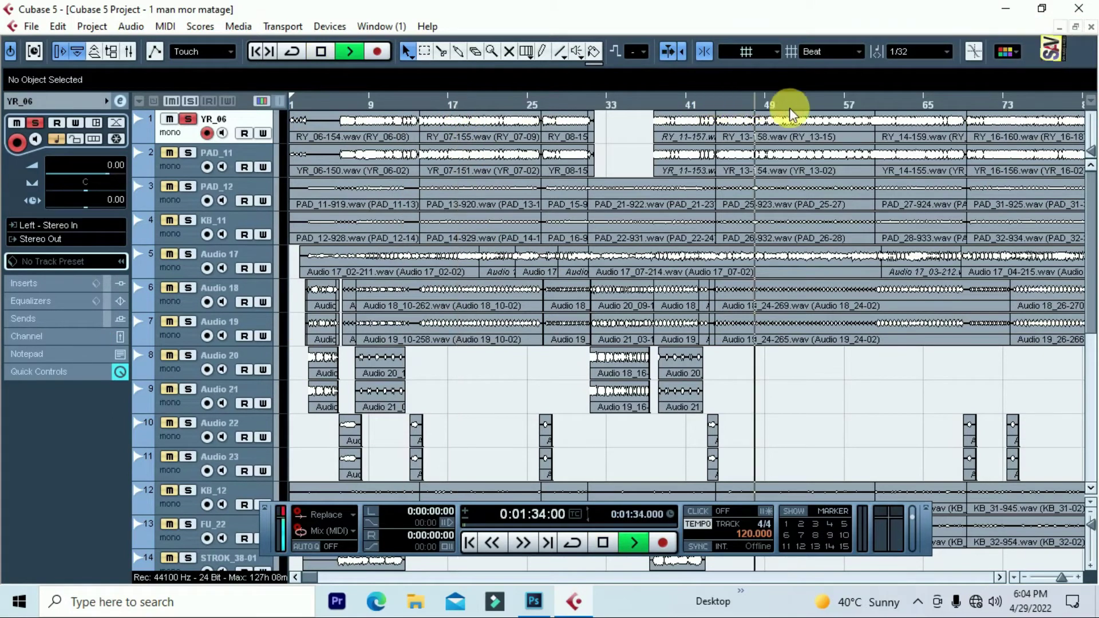
- Switch the solo from YR_06 to PAD_11, listen to it, then stop playback and clear the solo
left_click(188, 119)
left_click(188, 153)
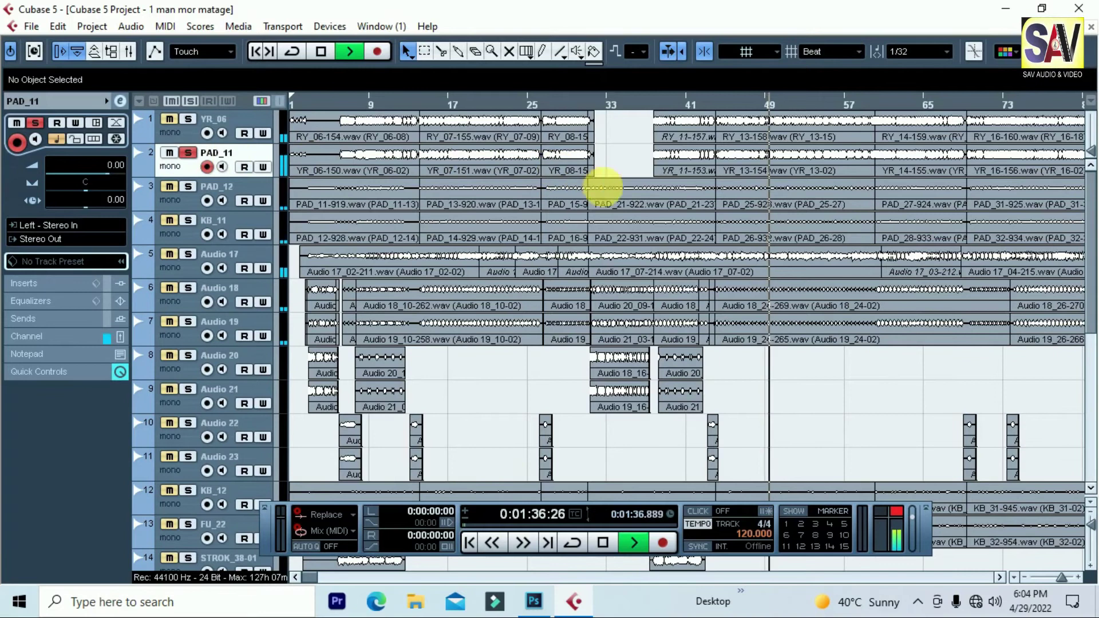
scroll(630, 229, "down", 6)
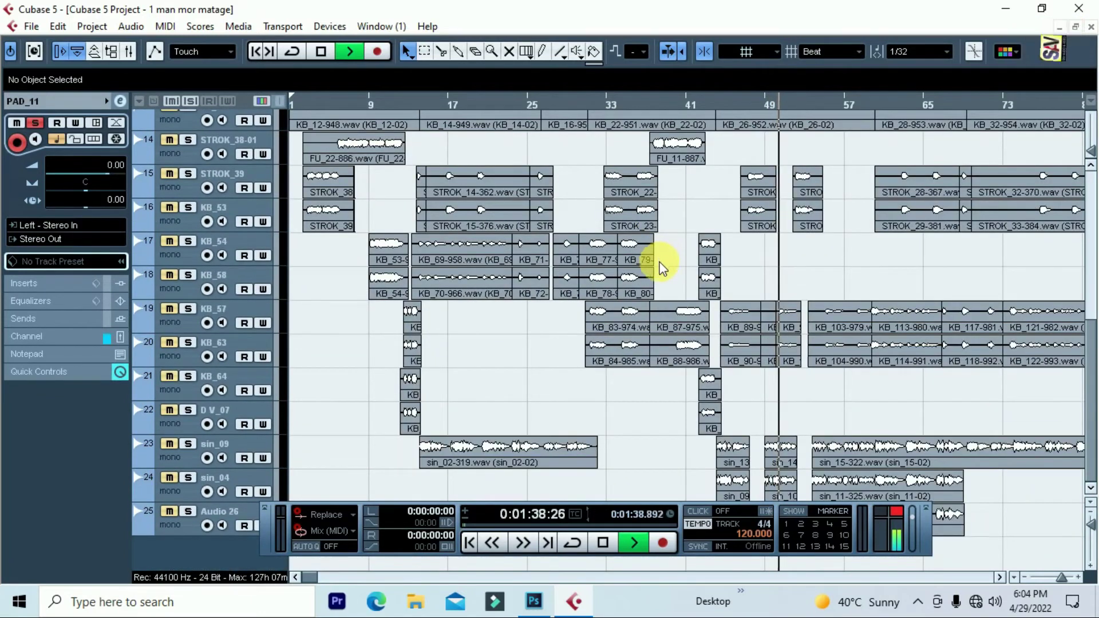
key("space")
scroll(566, 286, "up", 4)
scroll(561, 277, "up", 2)
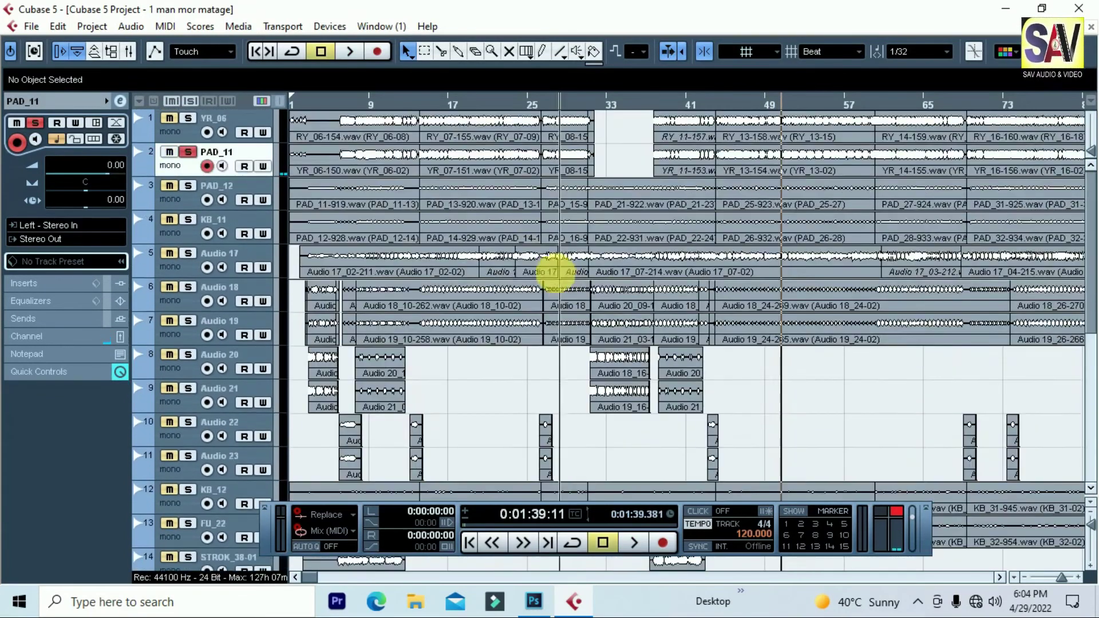
left_click(189, 153)
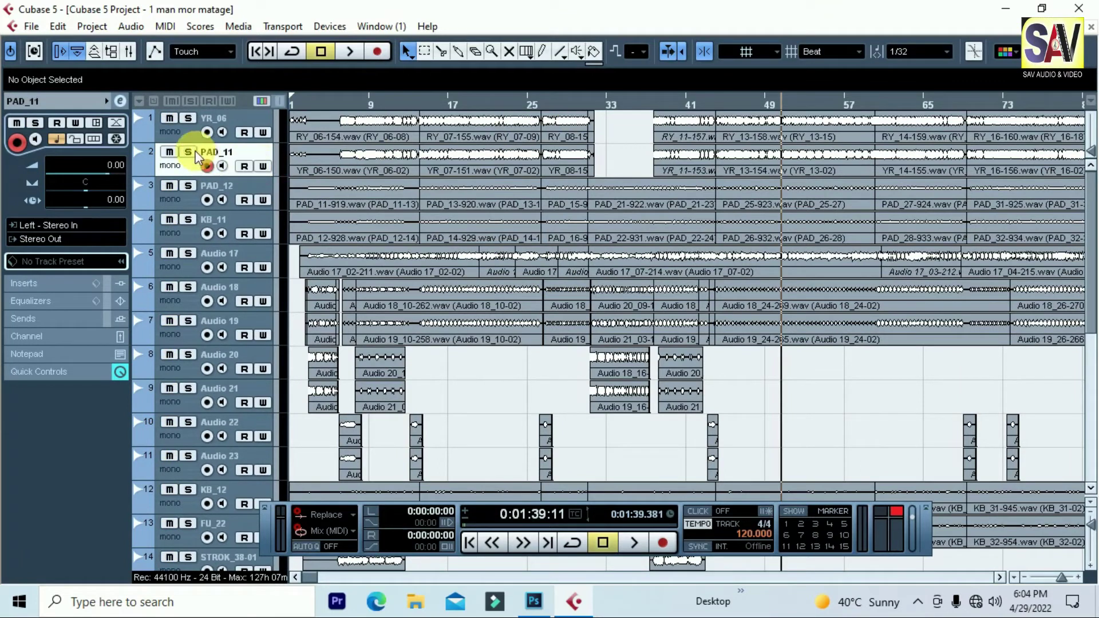
- Listen to the PAD_12 track on its own from 0:00:15:00
left_click(363, 103)
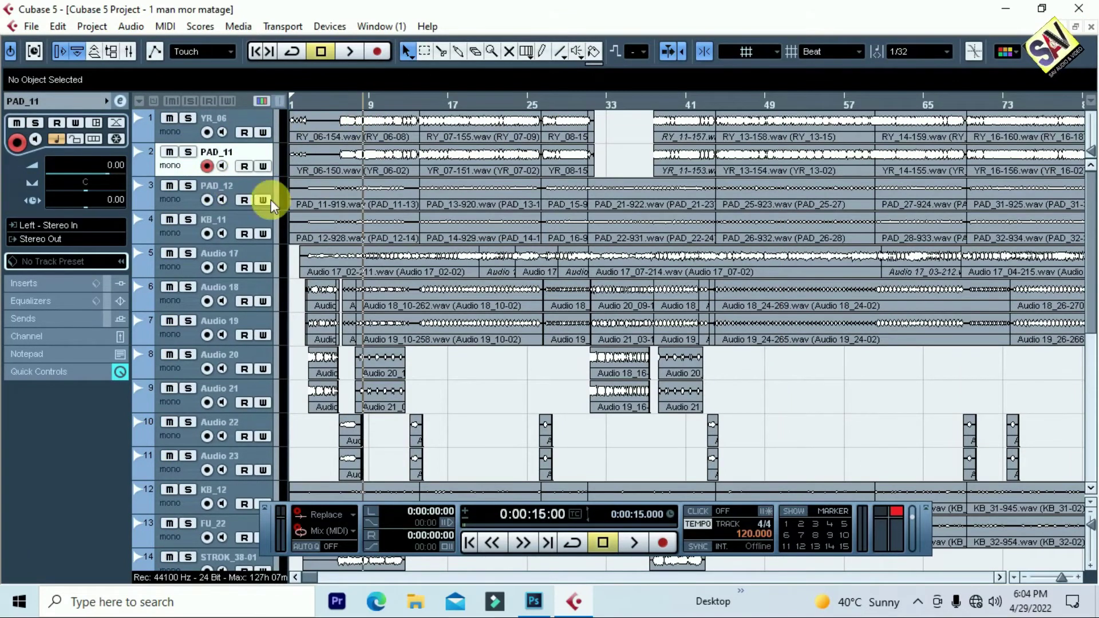
left_click(188, 186)
key("space")
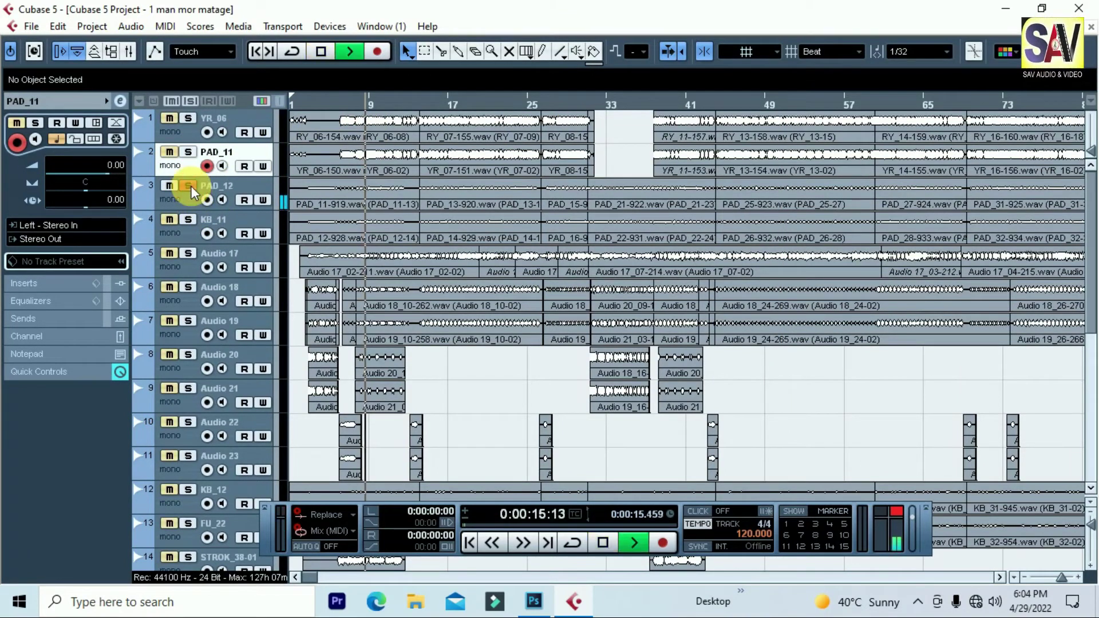
key("space")
- Listen to the KB_11 and Audio 17 tracks one after the other in solo, clearing the solo when done
left_click(189, 220)
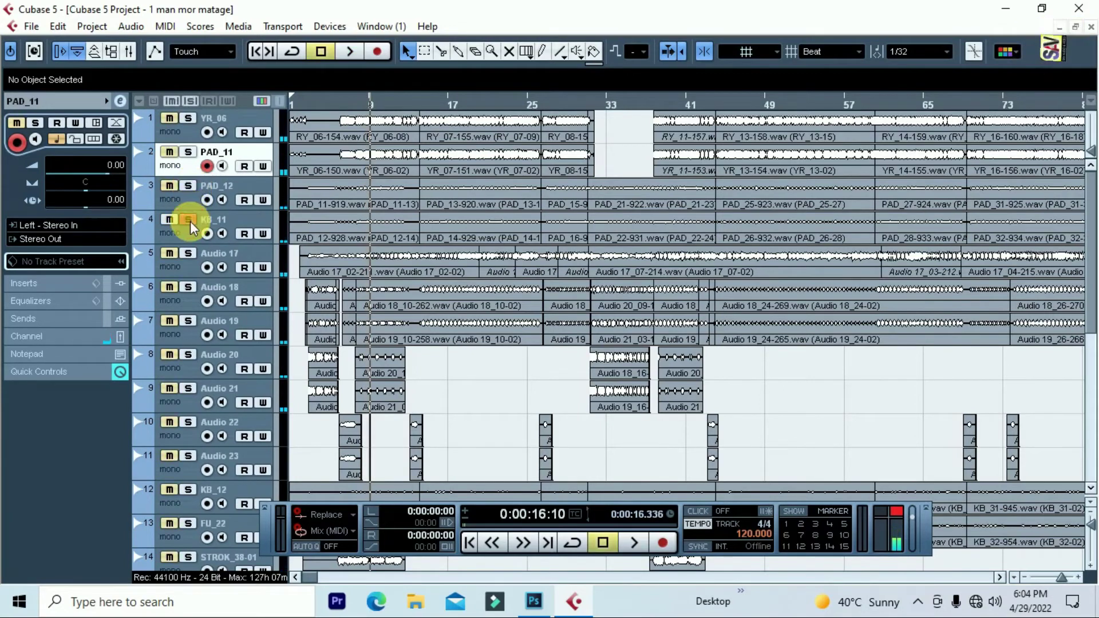
key("space")
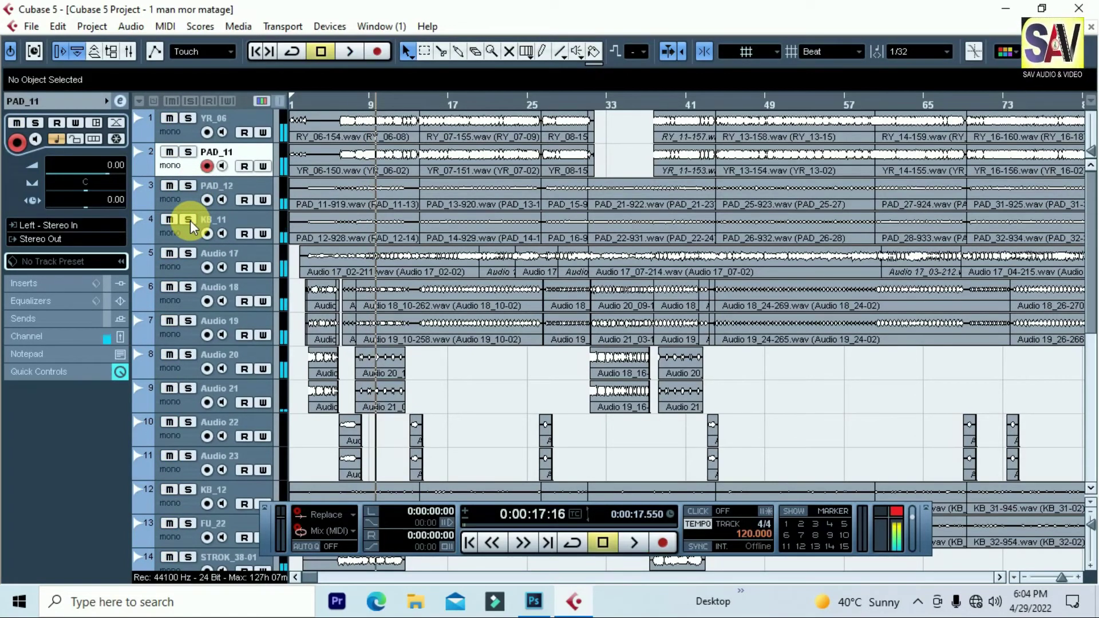
key("space")
key("space")
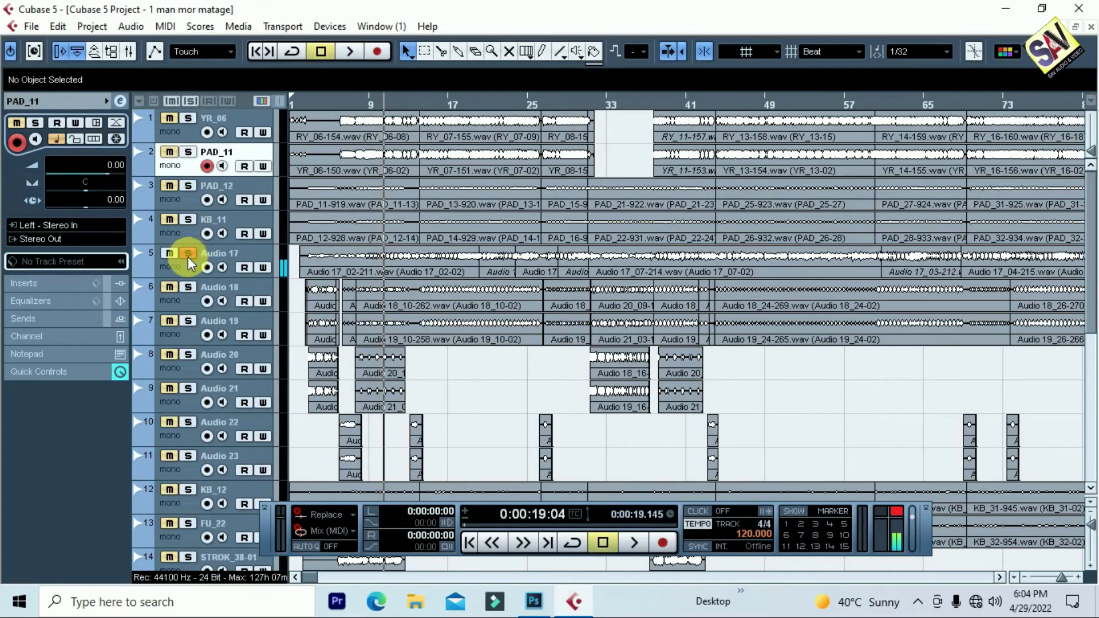
left_click(189, 254)
- Listen to the STROK_38-01 track on its own from 0:01:15:19, then stop playback
scroll(461, 321, "down", 10)
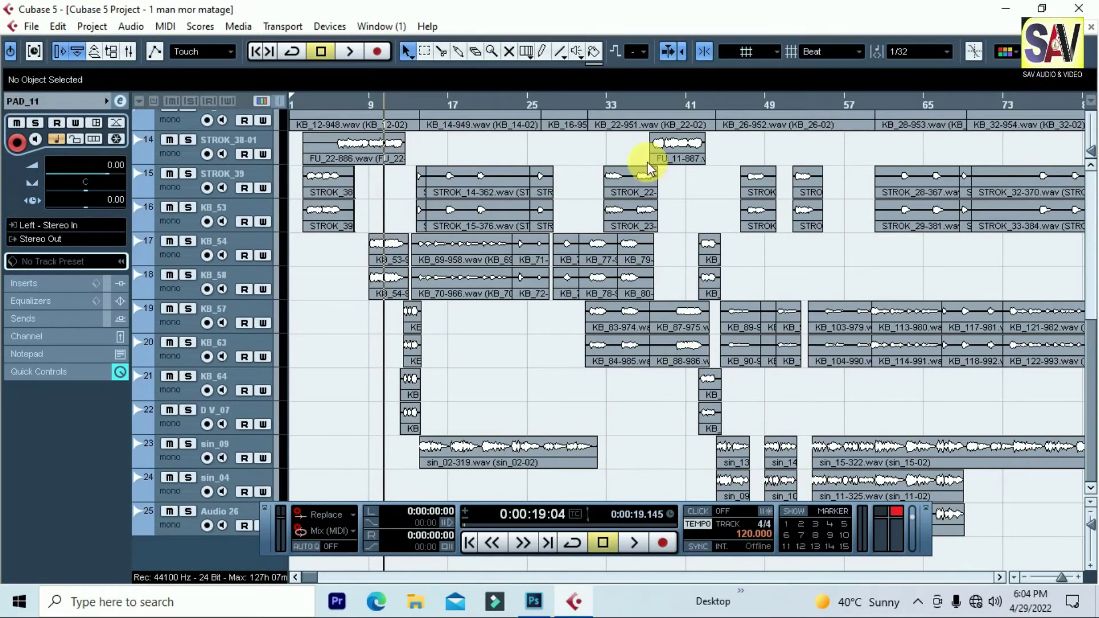
scroll(582, 280, "up", 2)
left_click(663, 108)
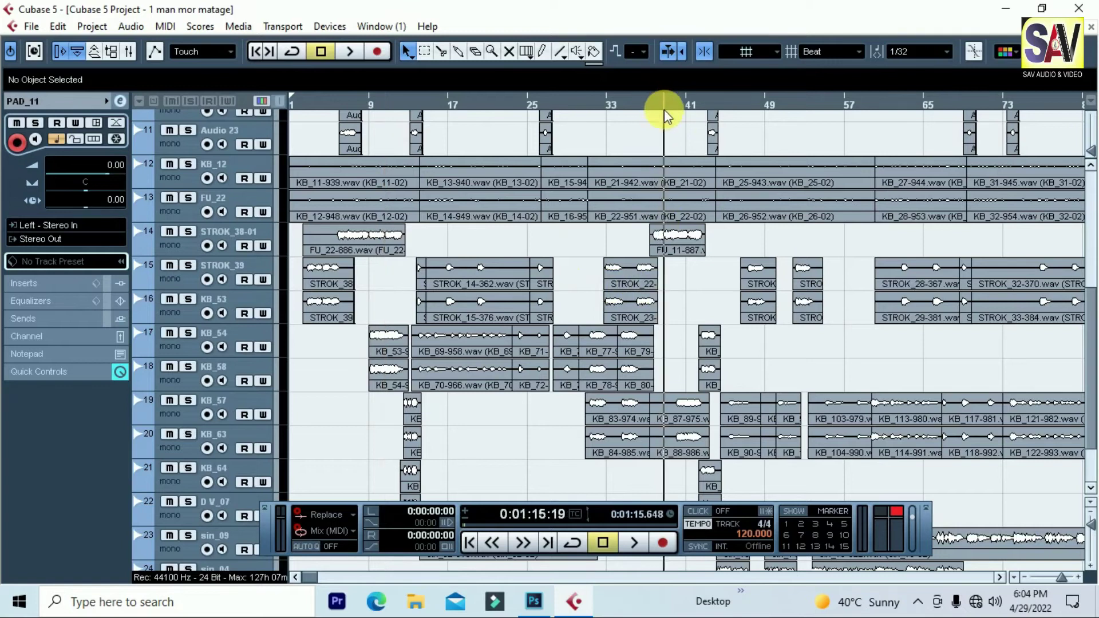
key("space")
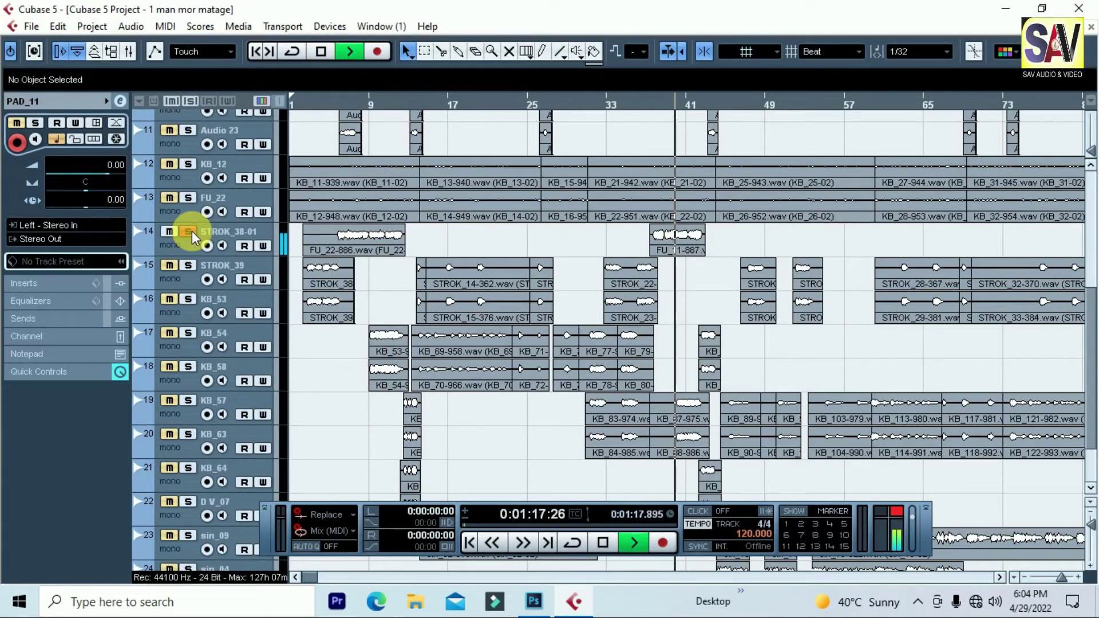
key("space")
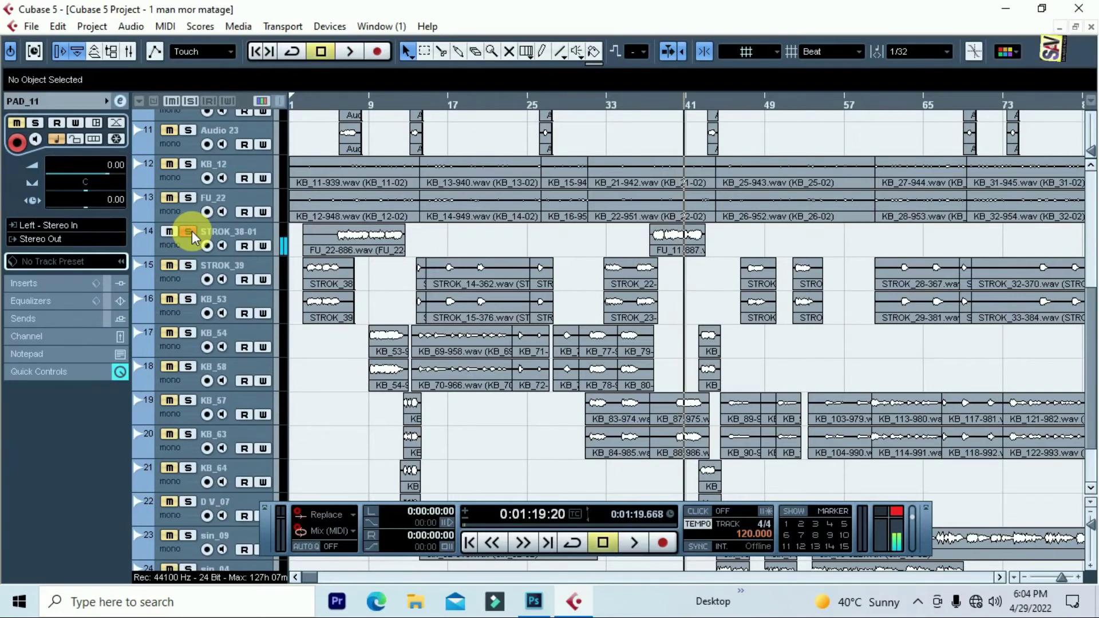
- Fit the full length of the song in view, clear the STROK_38-01 solo and look over all imported tracks
scroll(608, 363, "up", 5)
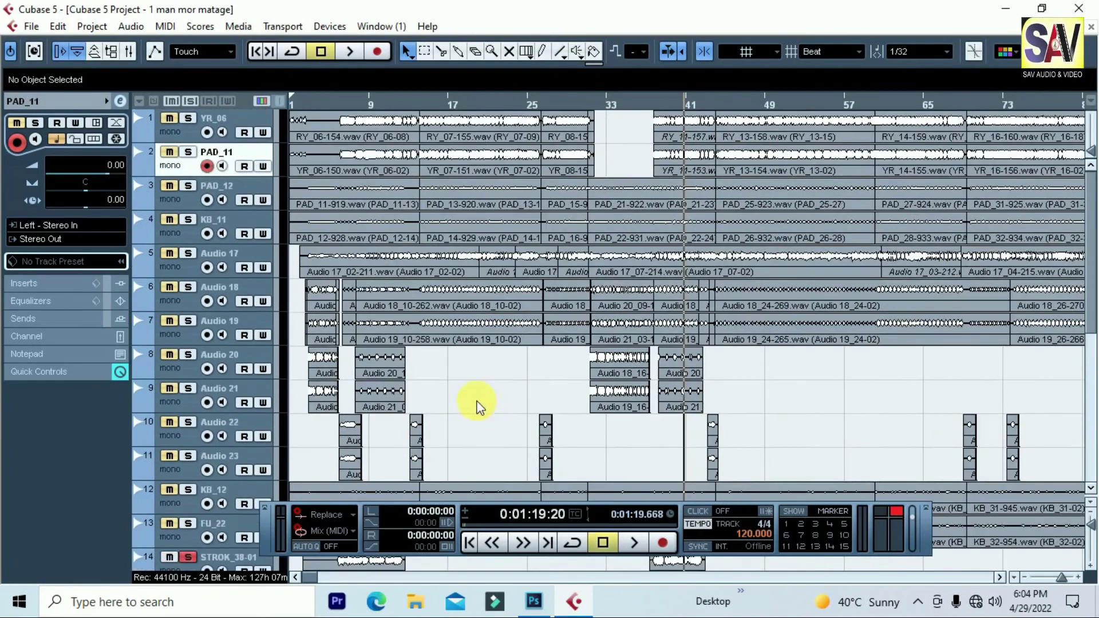
key("h")
key("h")
key("h")
key("h")
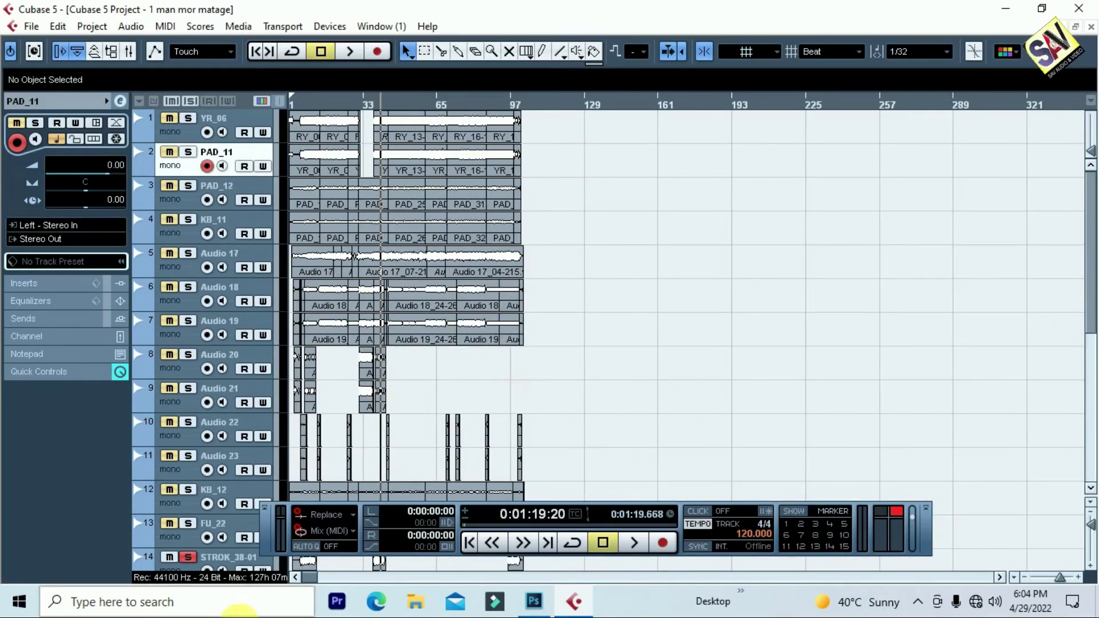
left_click(188, 557)
scroll(617, 323, "down", 3)
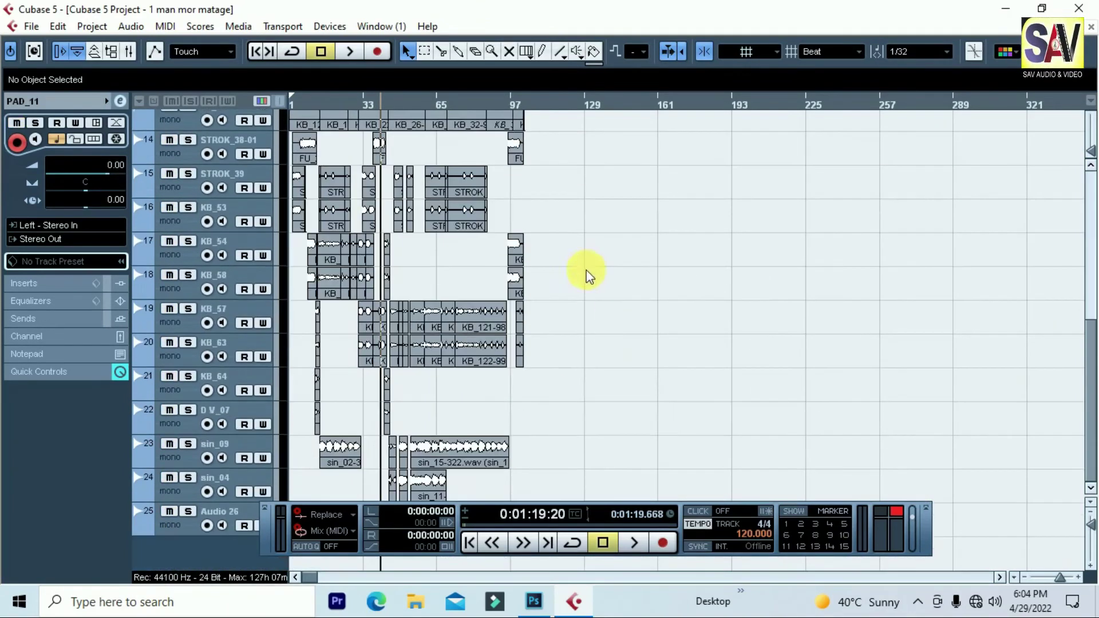
scroll(573, 318, "up", 3)
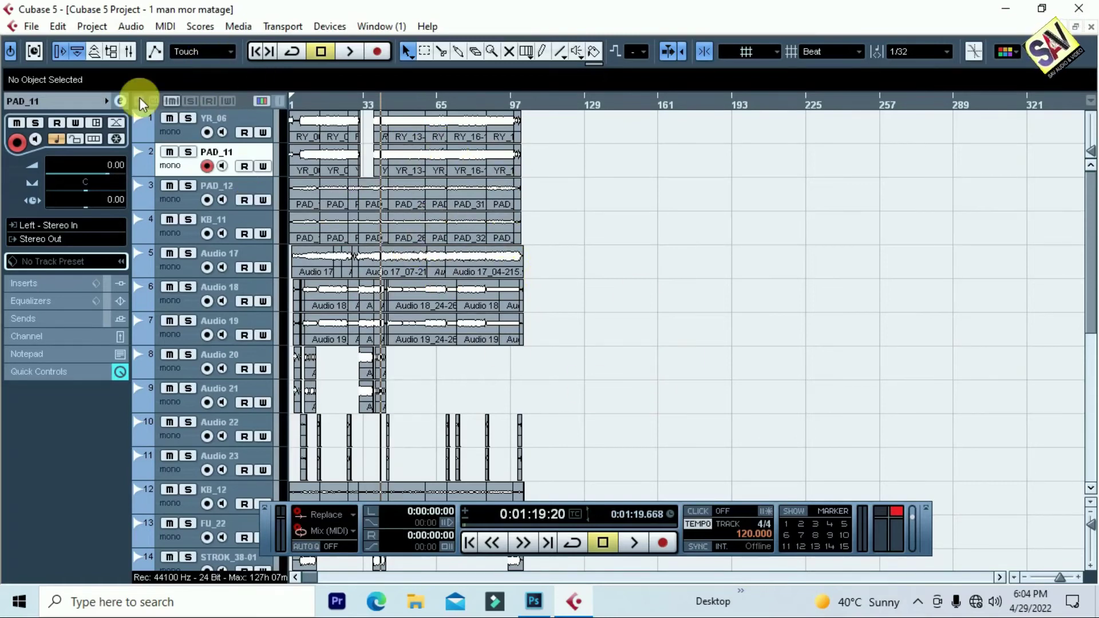
- Set up an OMF export of the project with all tracks selected and accept the export options
left_click(32, 26)
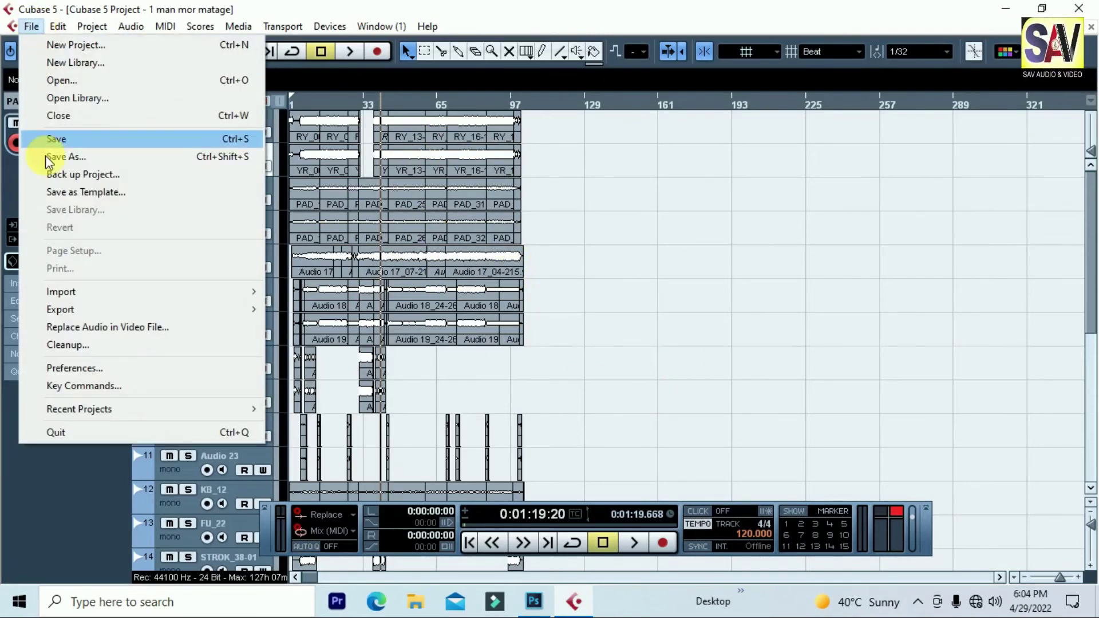
mouse_move(90, 317)
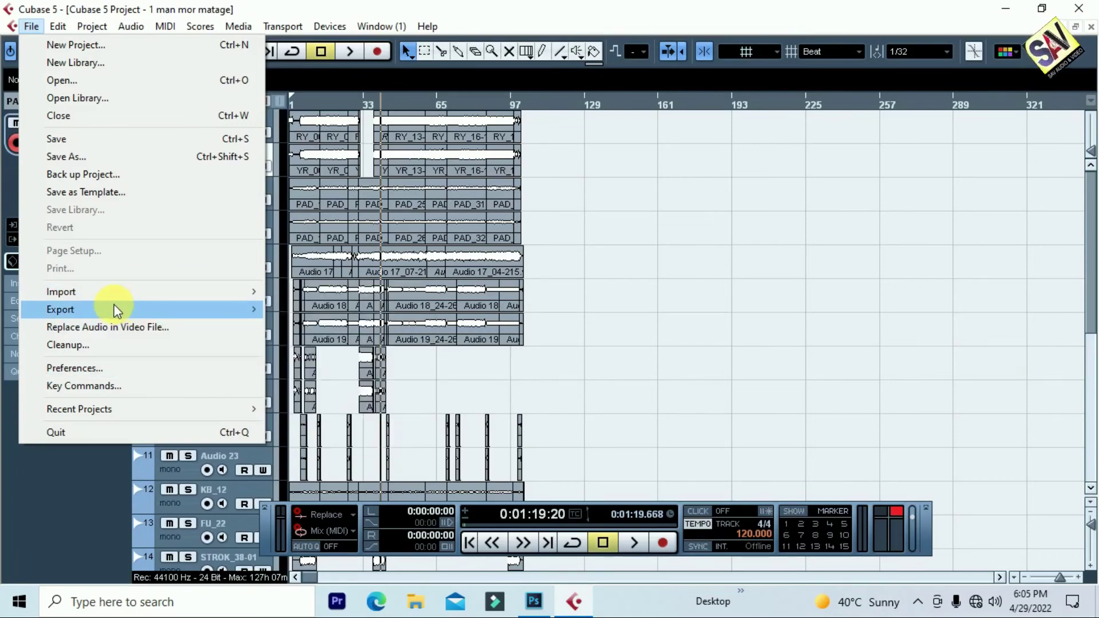
left_click(303, 441)
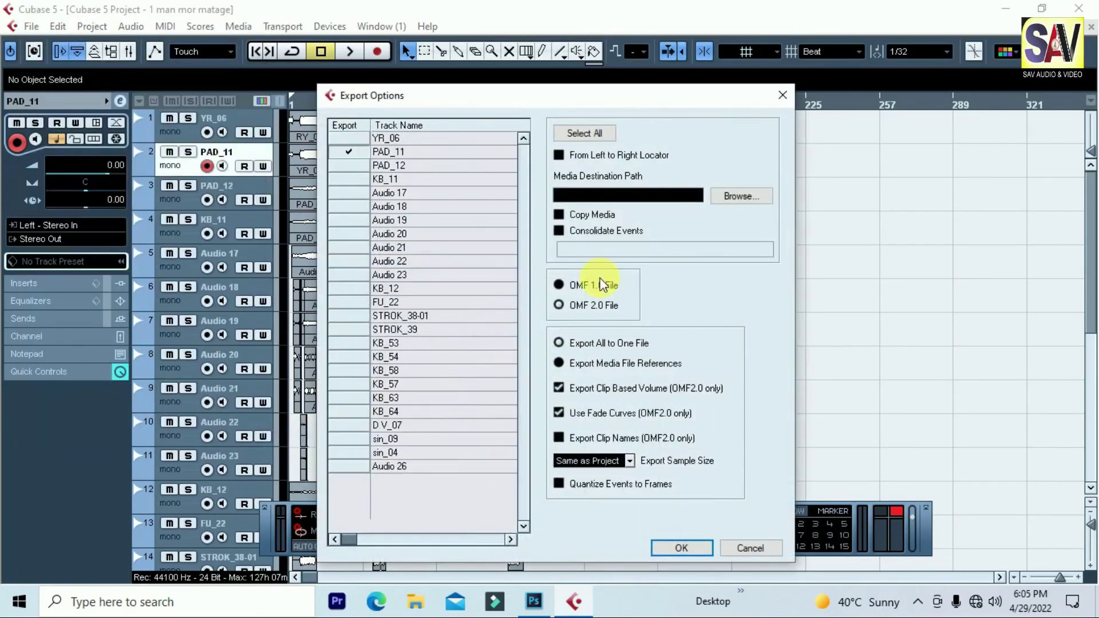
left_click(583, 136)
left_click(679, 549)
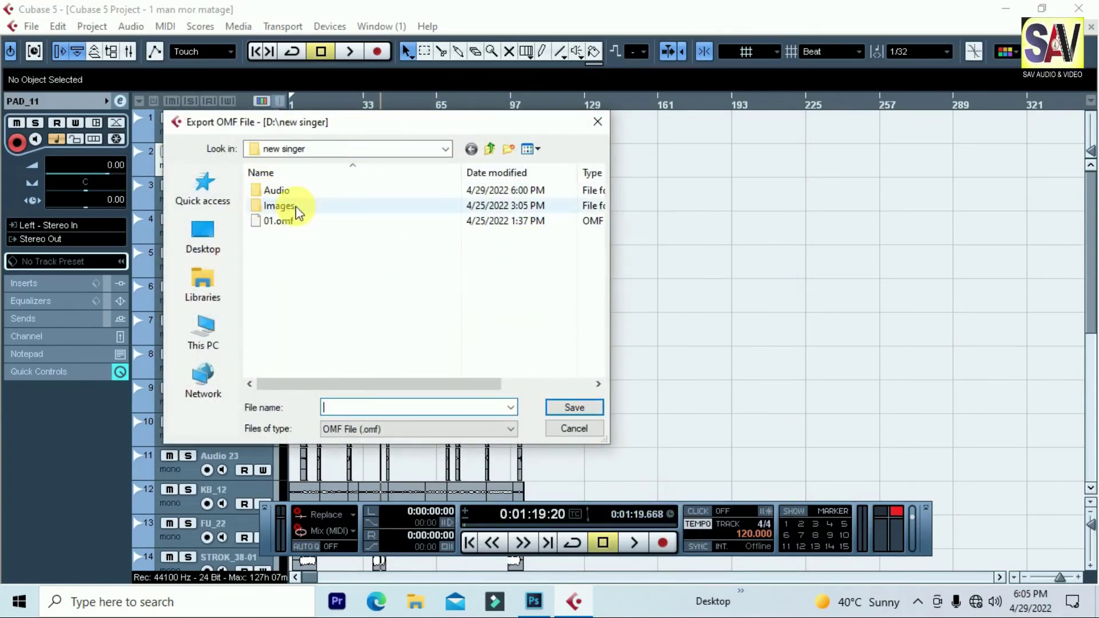
- Try to save the OMF export as 01.omf in the new singer folder, declining to replace the existing file
left_click(278, 222)
double_click(363, 407)
left_click(568, 410)
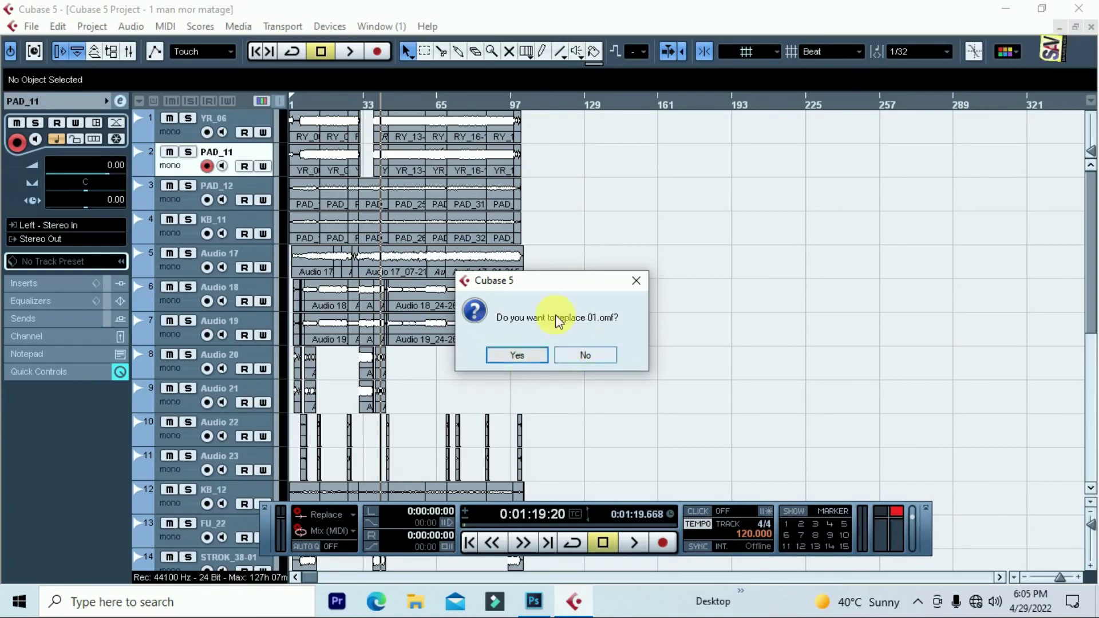
left_click(586, 358)
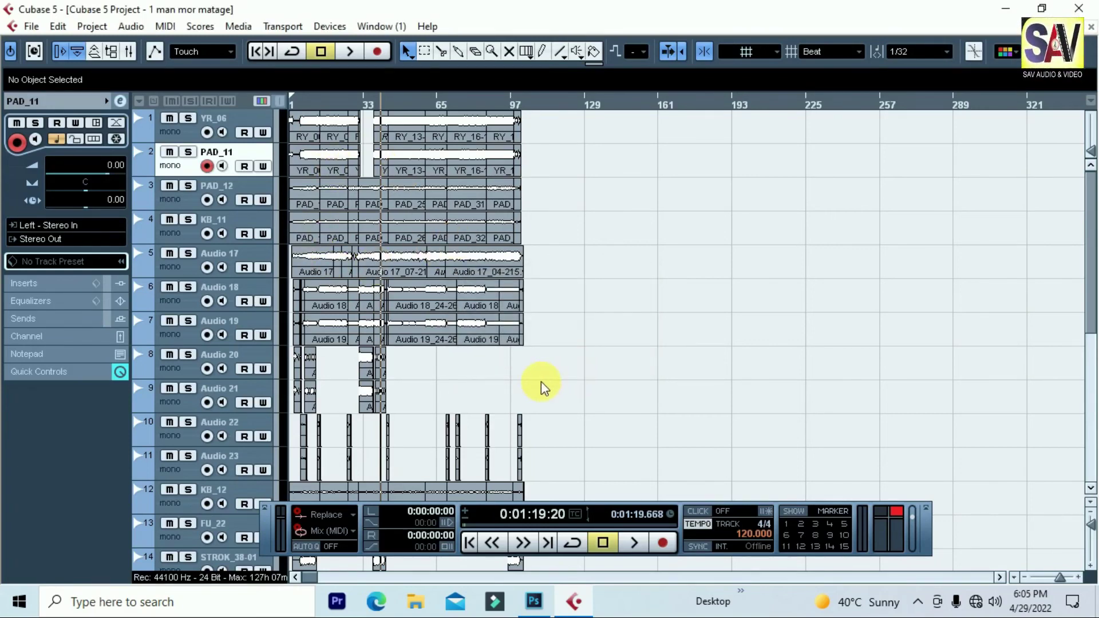